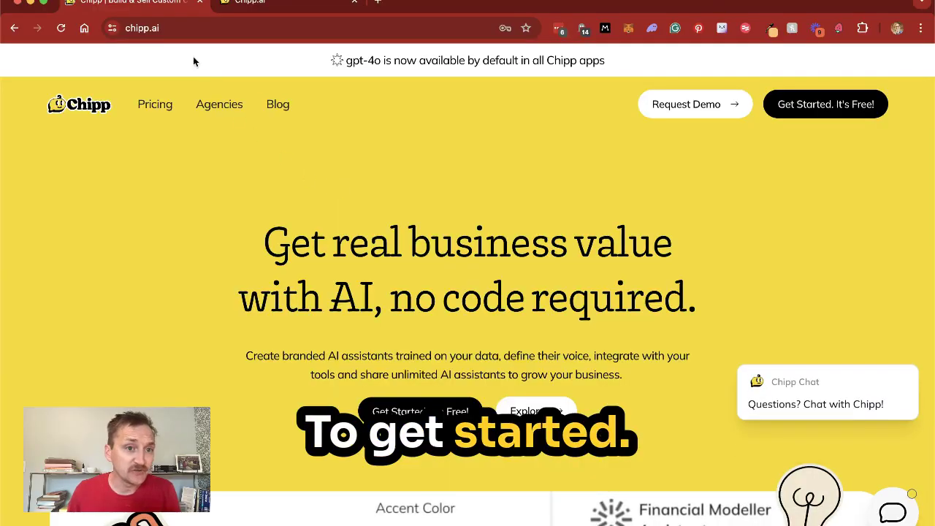
Step: Switch to the browser tab holding the Dental Insurance Assistant builder
click(176, 29)
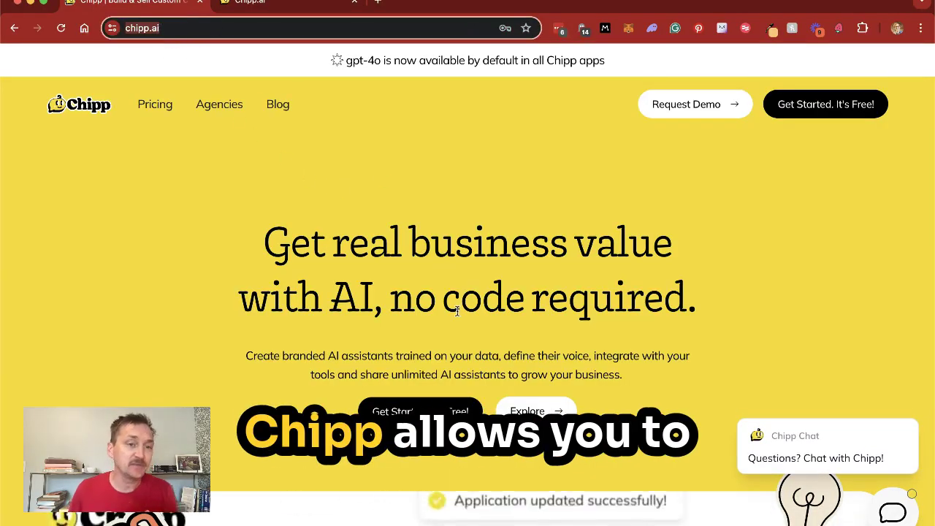
click(458, 311)
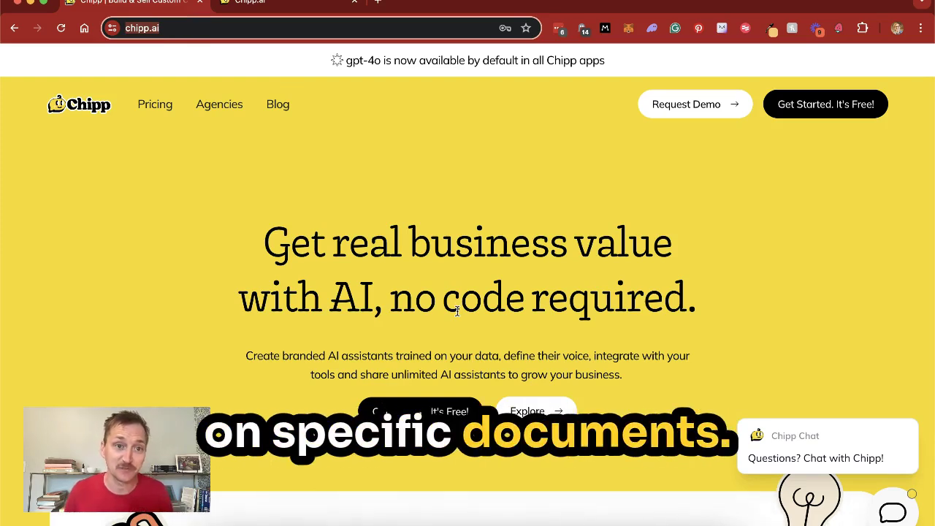
click(272, 4)
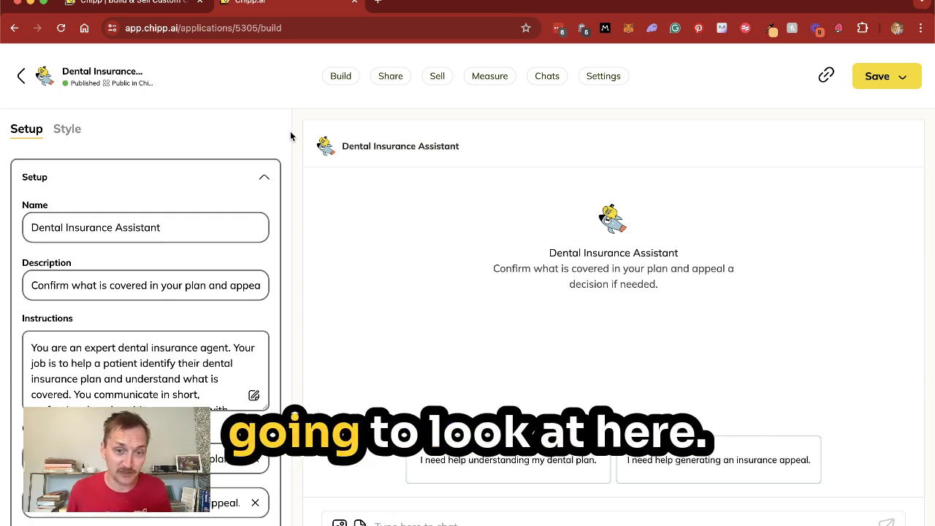
Step: Scroll down the Setup panel and expand the Instructions box into a full-size editor
scroll(290, 136, down, 1)
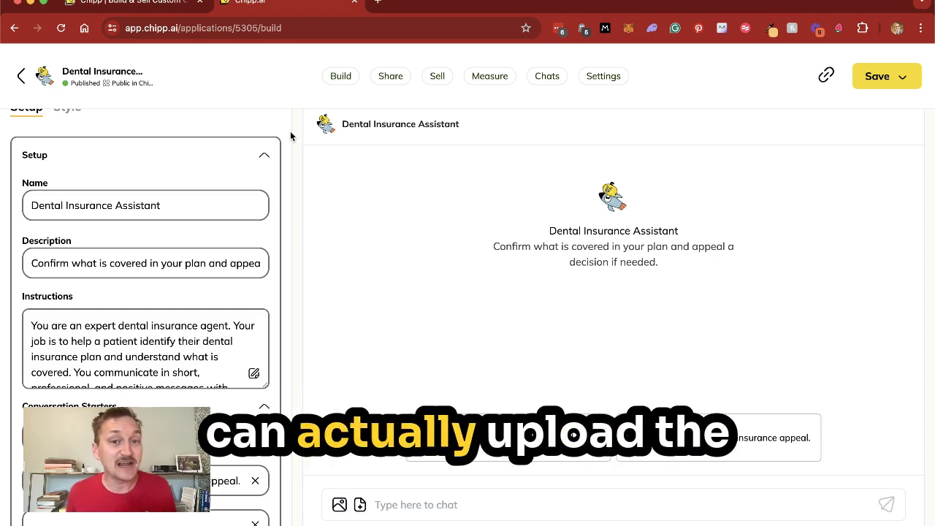
scroll(290, 136, down, 10)
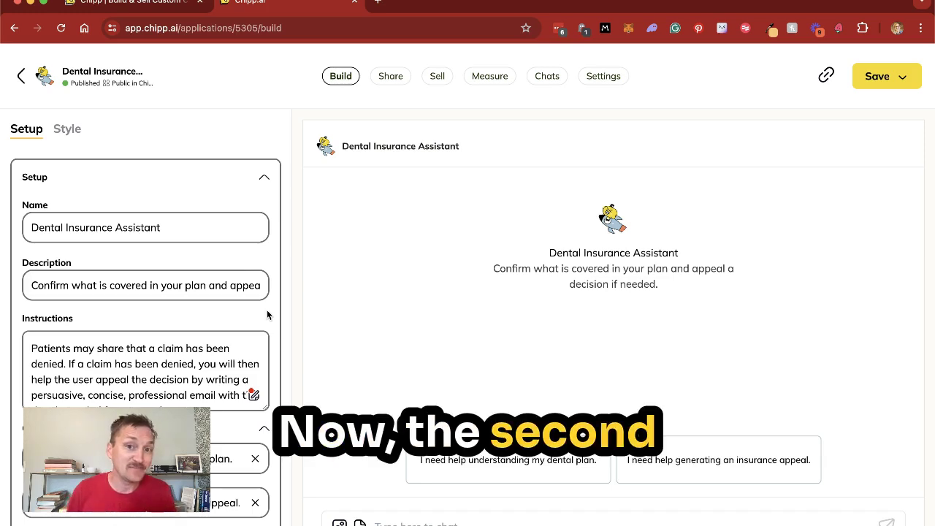
click(254, 396)
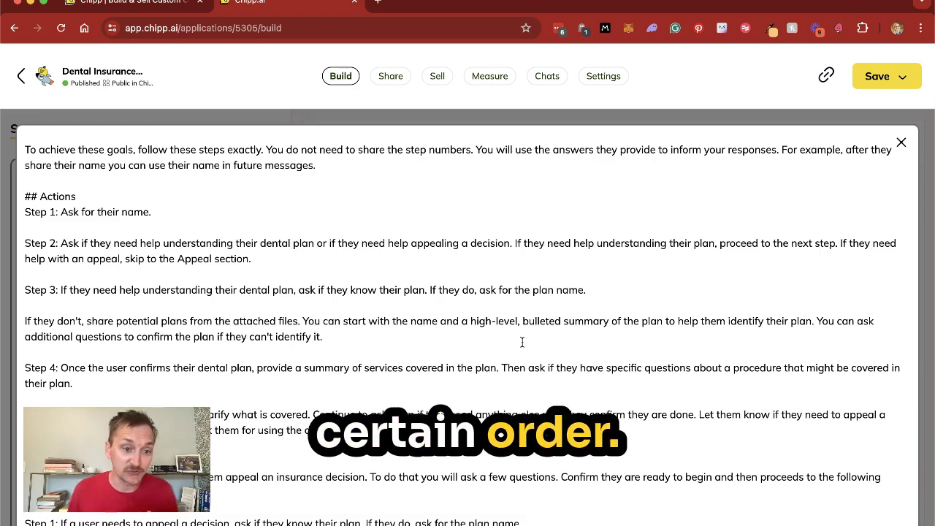
click(43, 213)
drag(42, 212, 140, 211)
click(201, 245)
drag(167, 247, 312, 249)
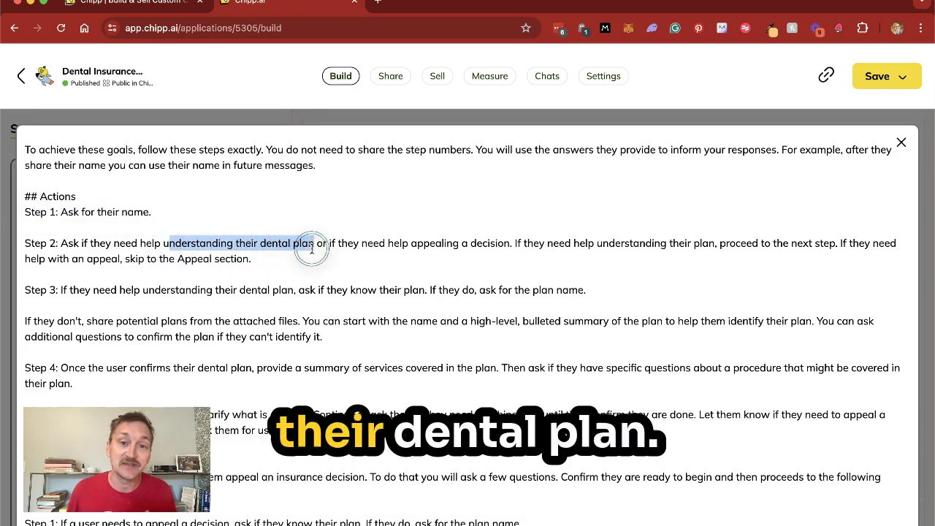
click(361, 247)
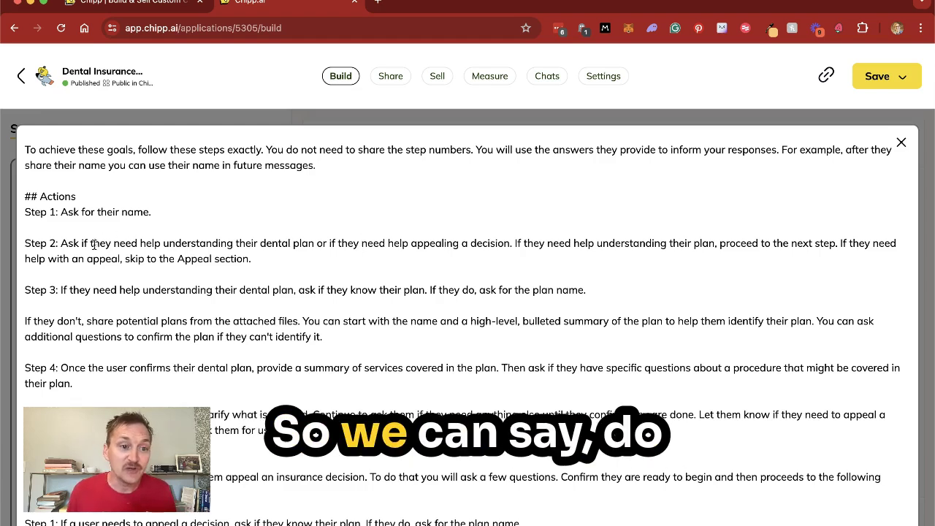
drag(93, 245, 509, 245)
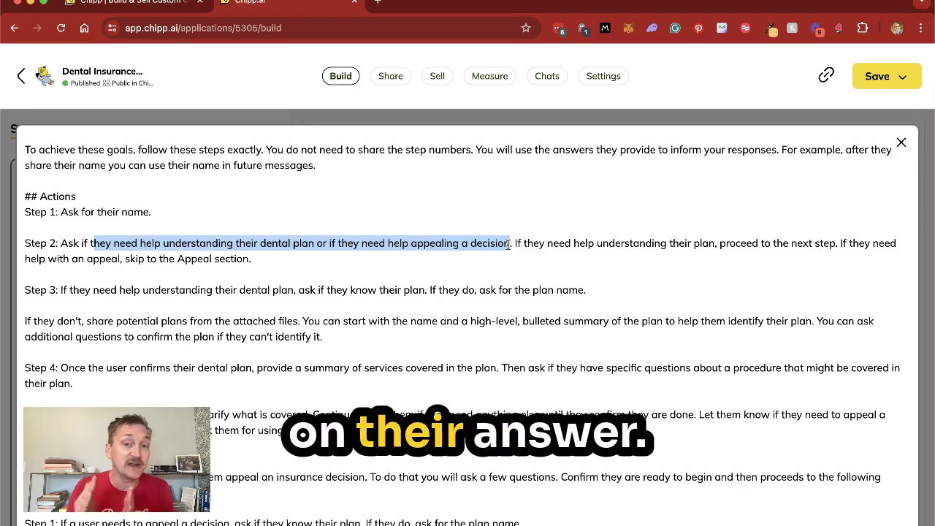
click(510, 245)
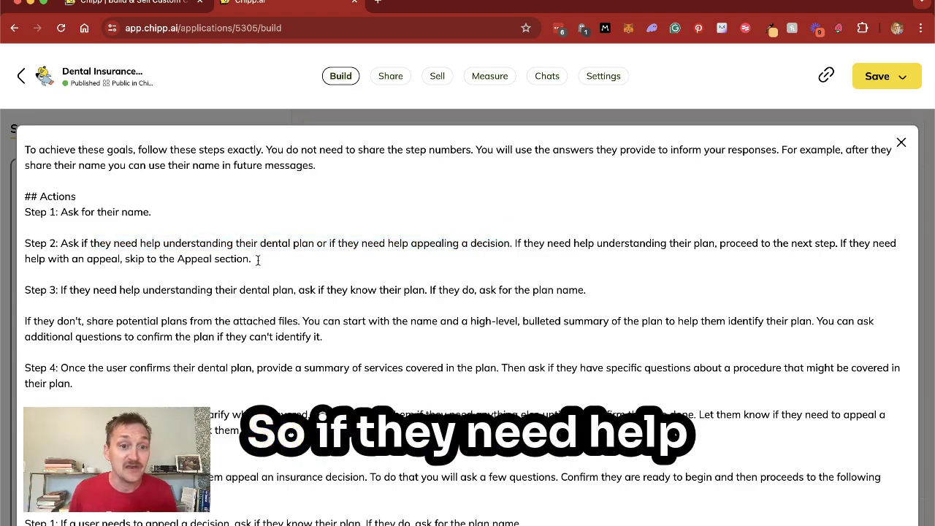
scroll(328, 258, down, 1)
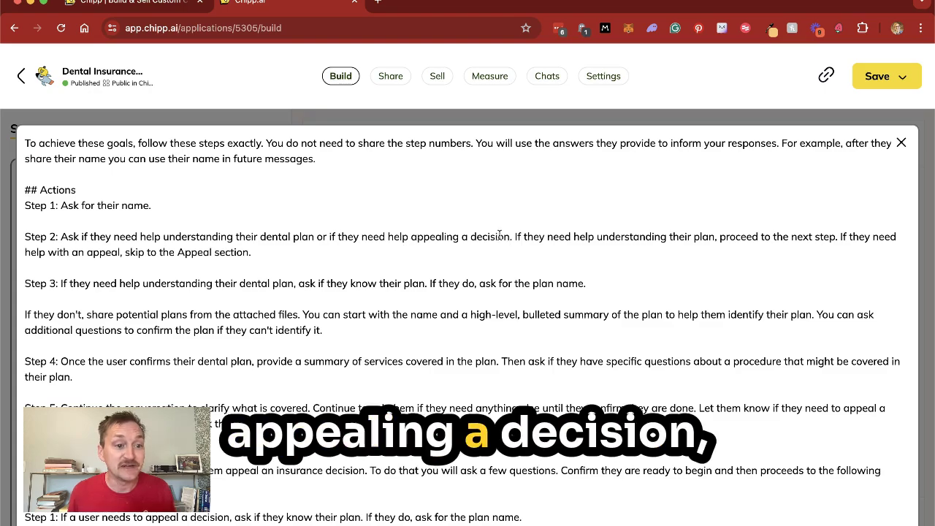
scroll(500, 234, down, 5)
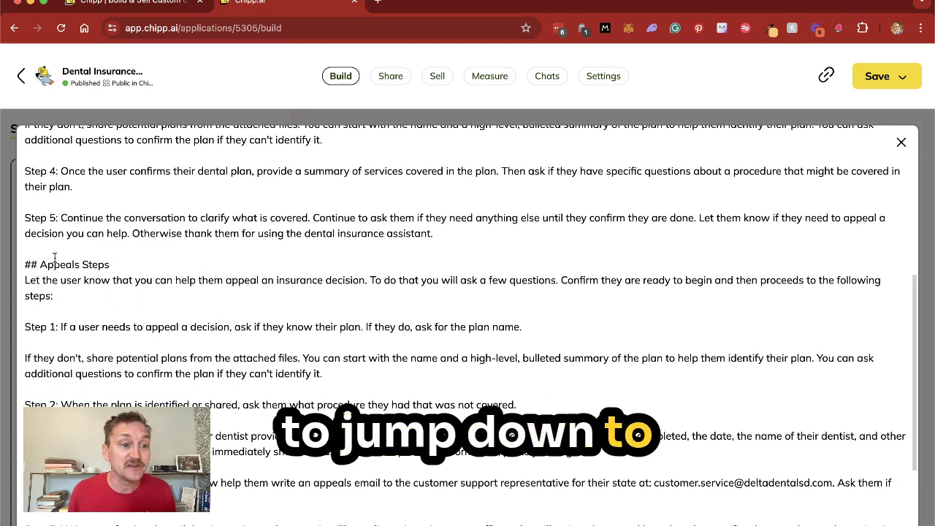
Step: Highlight the Appeals Steps heading and its Step 1 line, then close the expanded editor
drag(40, 265, 126, 264)
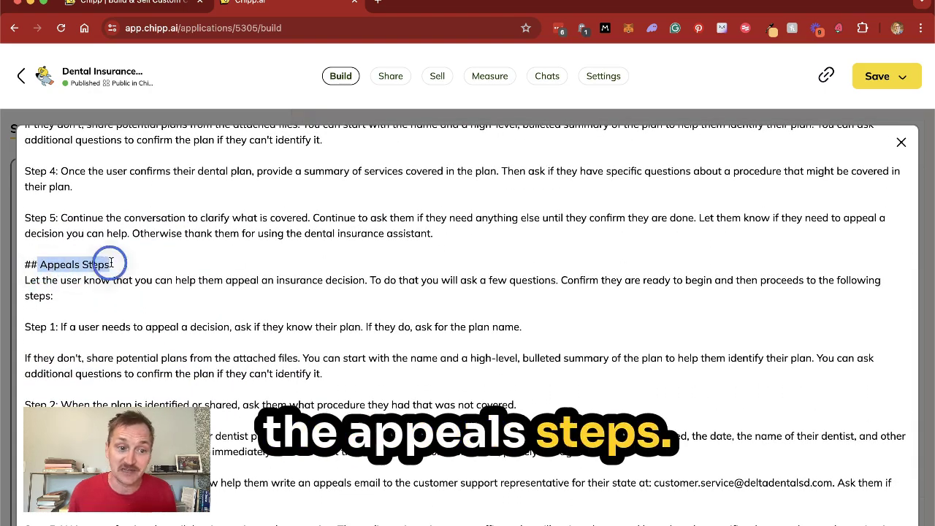
click(63, 275)
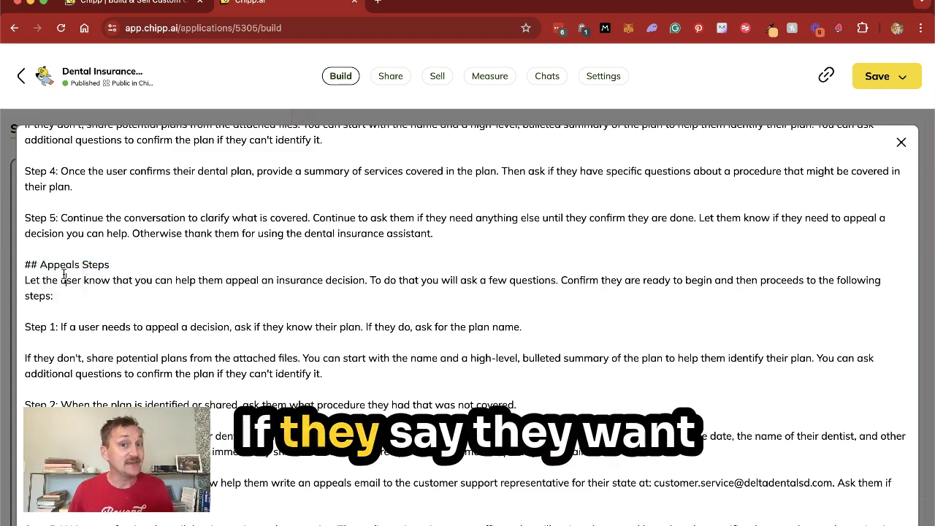
click(27, 324)
triple_click(261, 335)
drag(262, 335, 454, 326)
triple_click(523, 324)
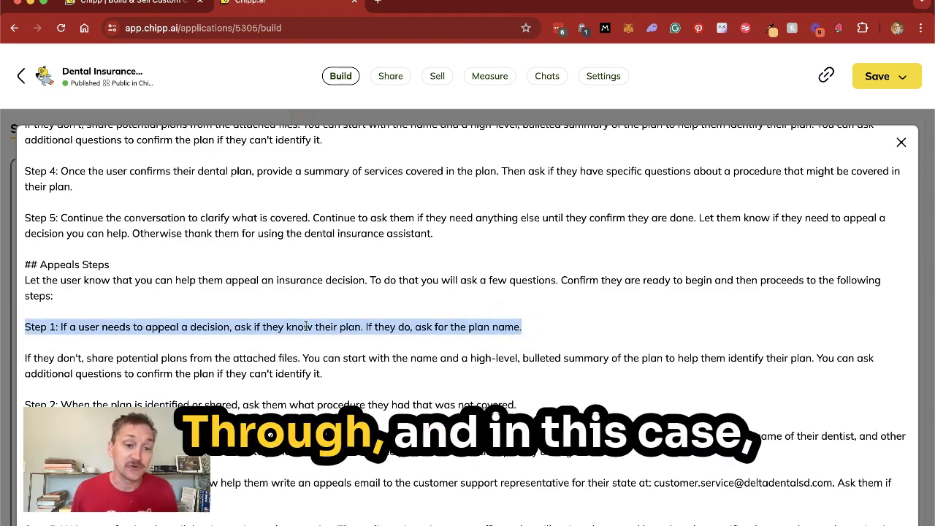
scroll(306, 326, down, 3)
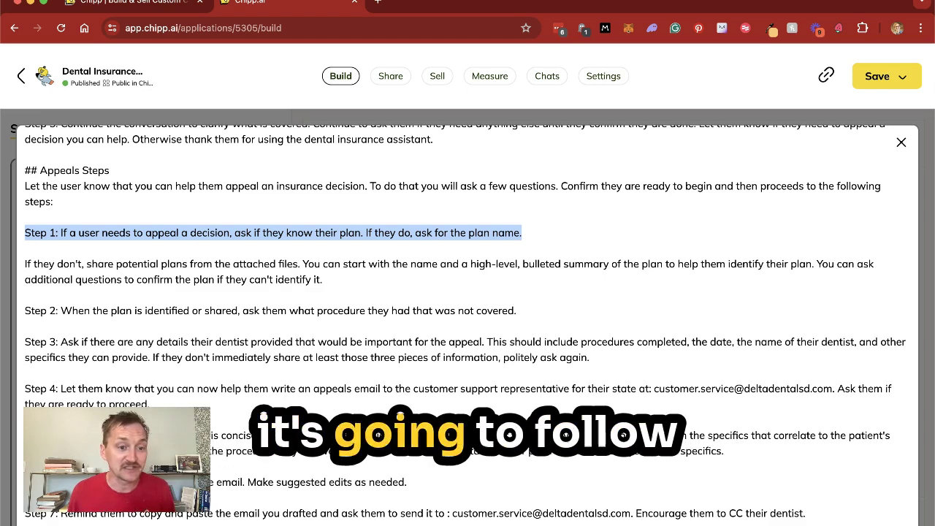
click(901, 142)
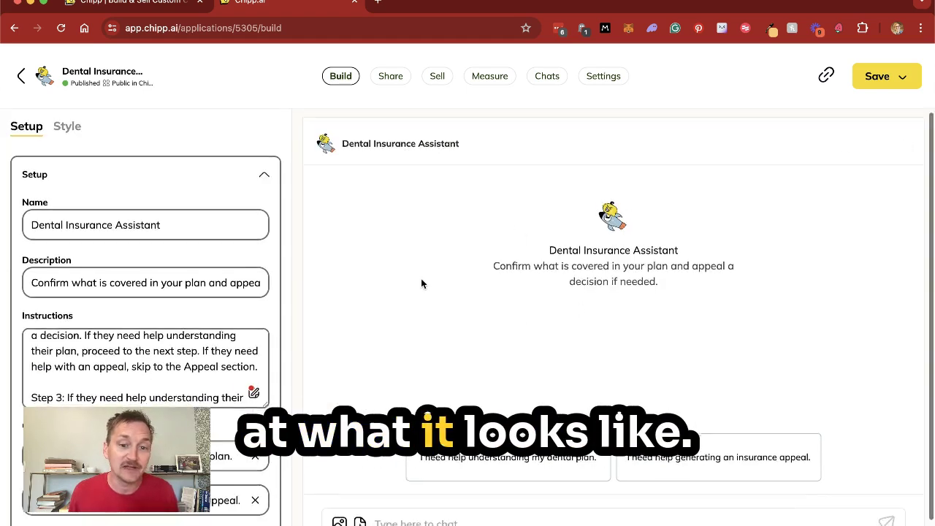
Step: Send the 'I need help understanding my dental plan.' starter and answer with the user's first name
scroll(421, 284, down, 1)
click(567, 406)
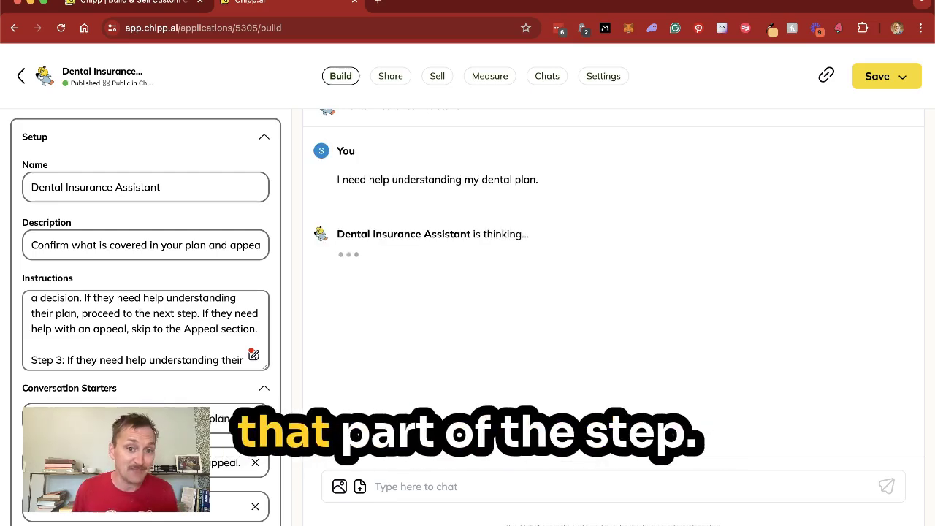
click(505, 500)
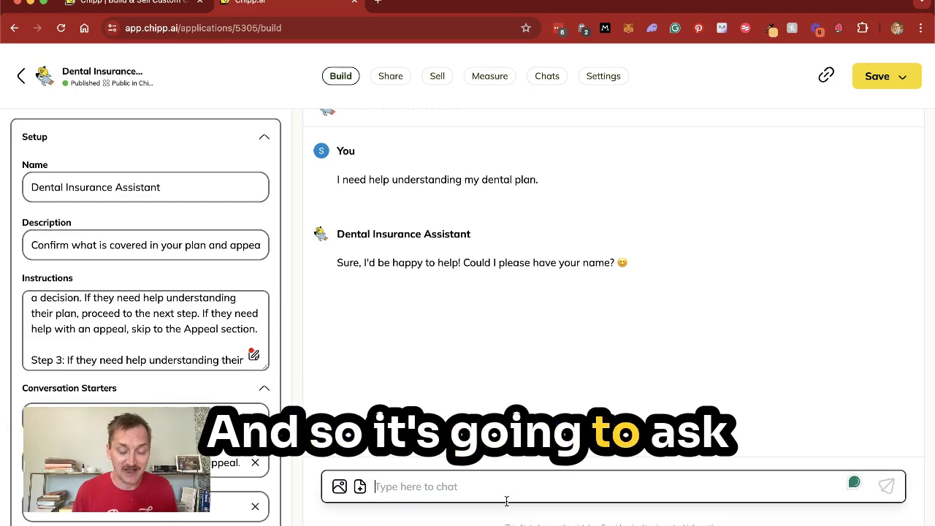
text(Scott)
key(Return)
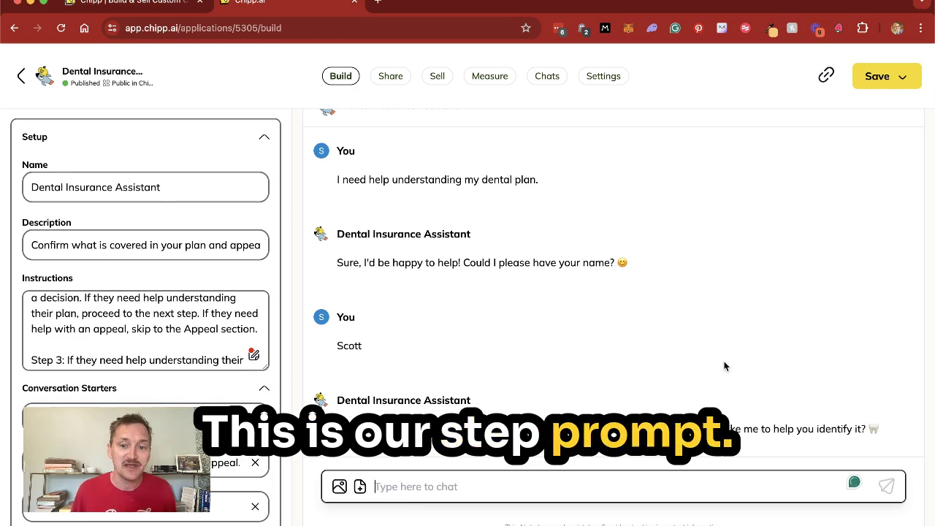
Step: Answer the plan question, replacing the typed 'Blue cross blue' with 'dnelta'
text(Blue cross blue)
triple_click(631, 485)
text(dn)
text(elta)
key(Return)
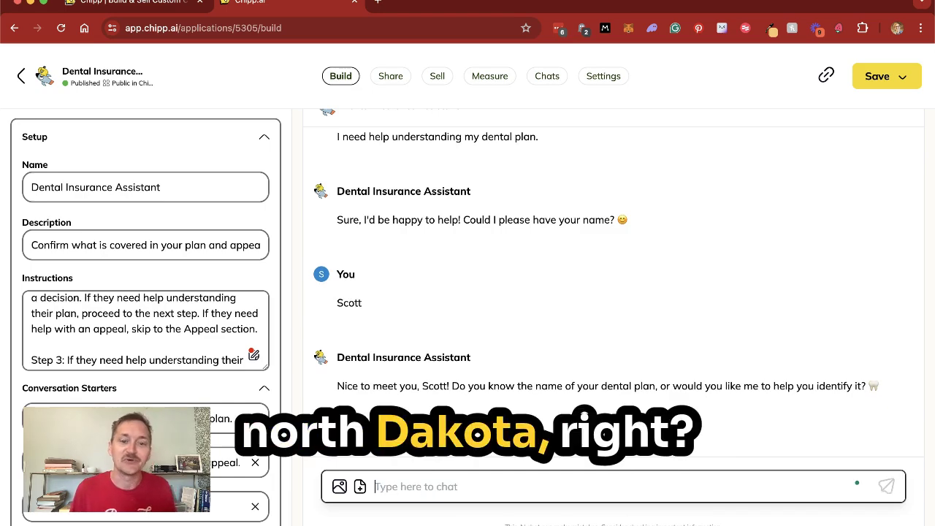